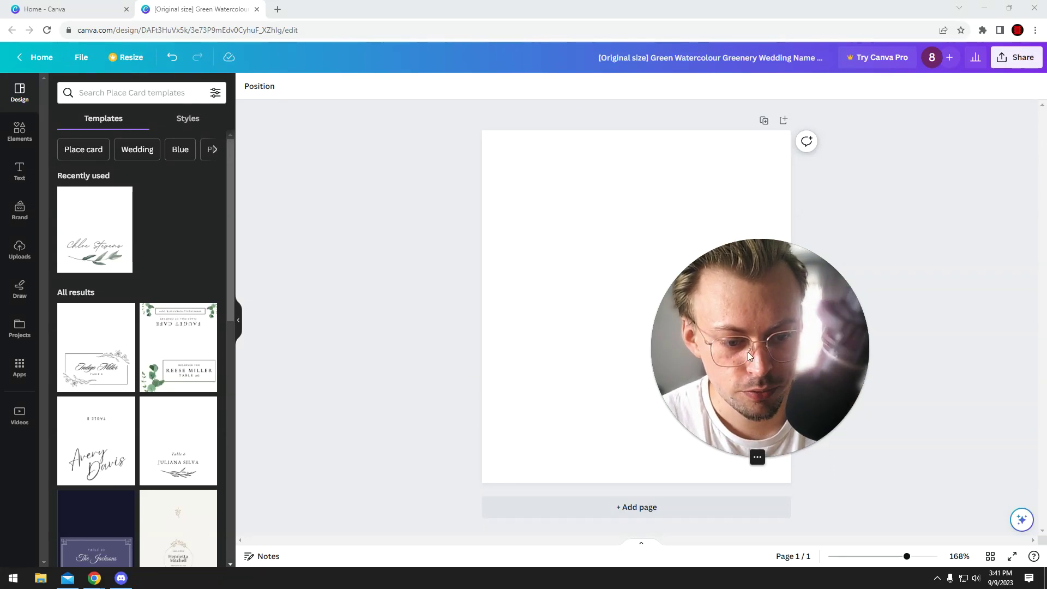
- Open the Elements library and its search box beside the blank place card
{"action": "left_click", "coordinate": [647, 290]}
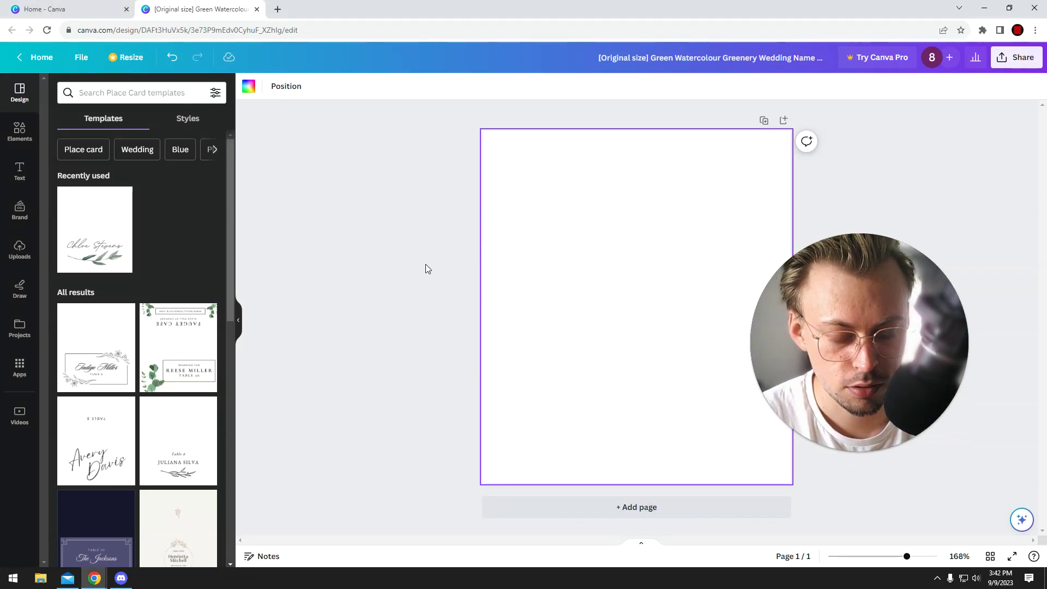
{"action": "left_click", "coordinate": [406, 264]}
{"action": "left_click", "coordinate": [19, 131]}
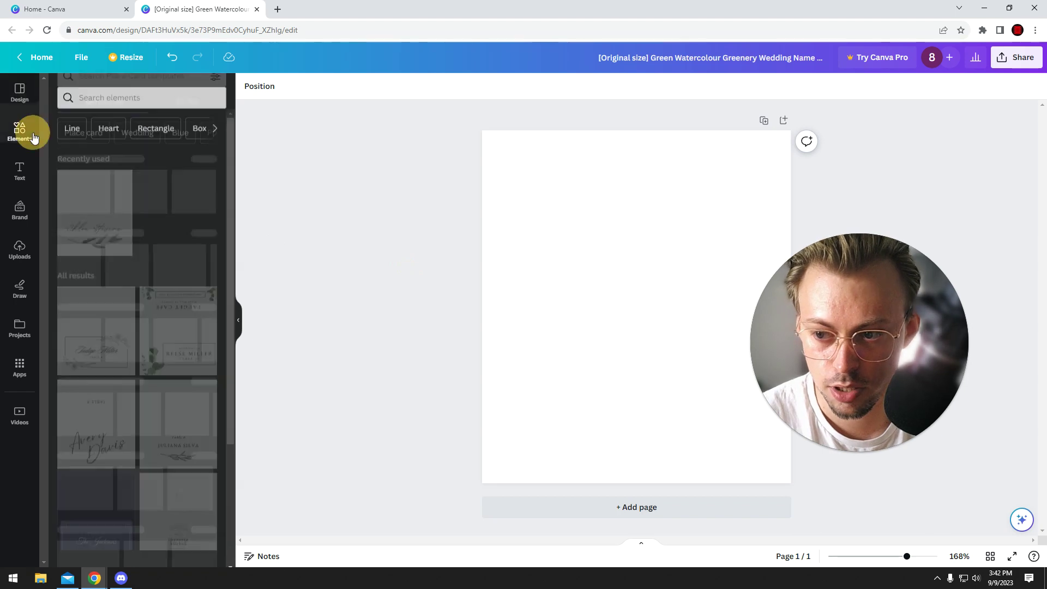
{"action": "left_click", "coordinate": [127, 92]}
{"action": "type", "text": "instragram logo"}
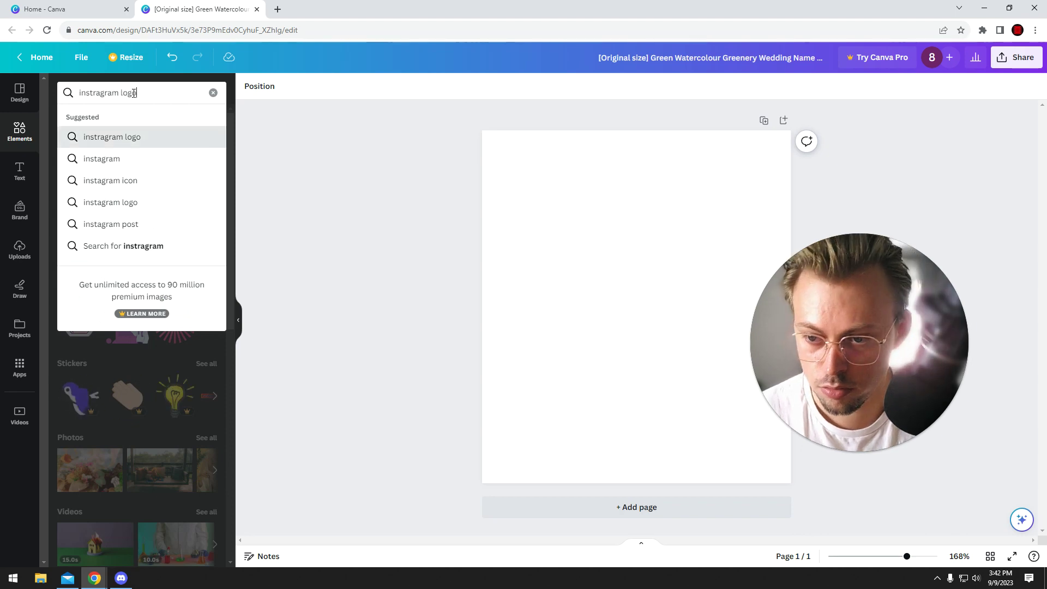
- Add the gradient Instagram logo from the 'instagram logo' Graphics results
{"action": "key", "text": "Return"}
{"action": "left_click", "coordinate": [206, 180]}
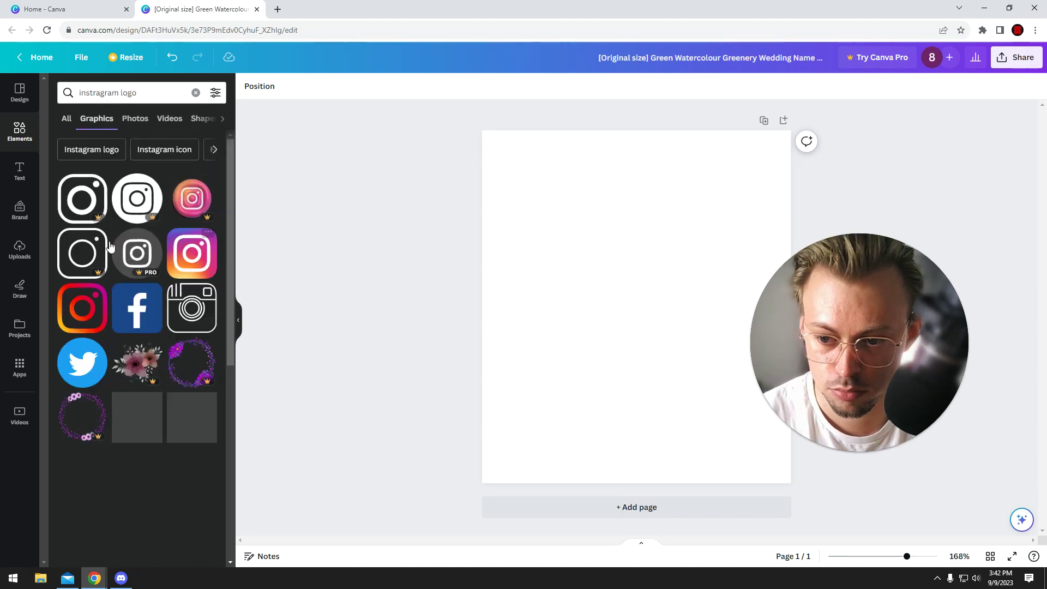
{"action": "left_click", "coordinate": [82, 308]}
- Crop and shrink the logo, and move it to the page's upper left
{"action": "mouse_move", "coordinate": [592, 342]}
{"action": "left_mouse_down"}
{"action": "mouse_move", "coordinate": [679, 313]}
{"action": "mouse_move", "coordinate": [587, 313]}
{"action": "left_mouse_up"}
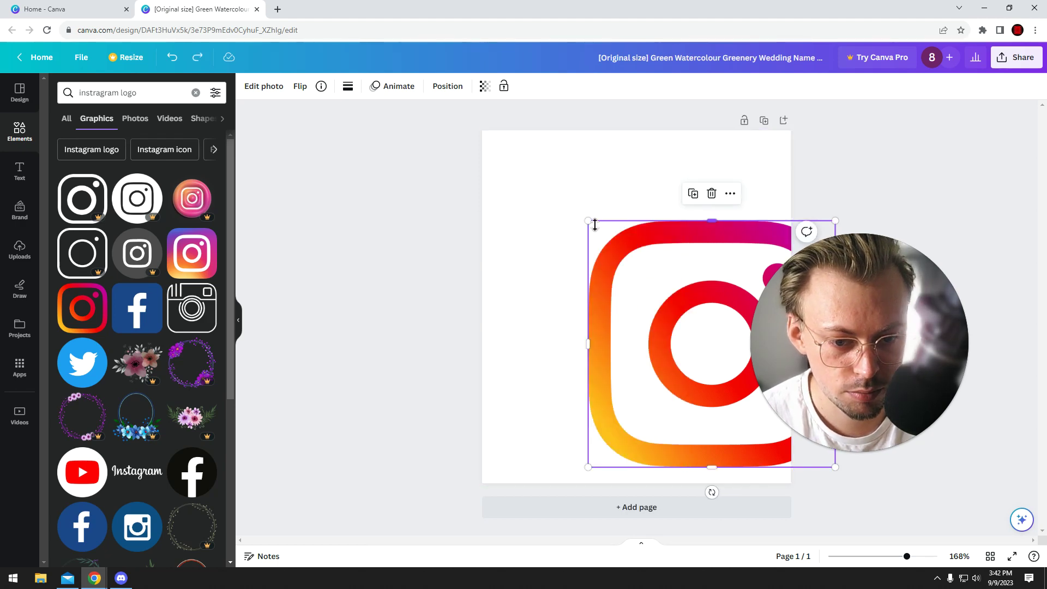
{"action": "left_click_drag", "start_coordinate": [587, 221], "coordinate": [712, 343]}
{"action": "mouse_move", "coordinate": [760, 400]}
{"action": "left_mouse_down"}
{"action": "mouse_move", "coordinate": [562, 251]}
{"action": "mouse_move", "coordinate": [546, 223]}
{"action": "left_mouse_up"}
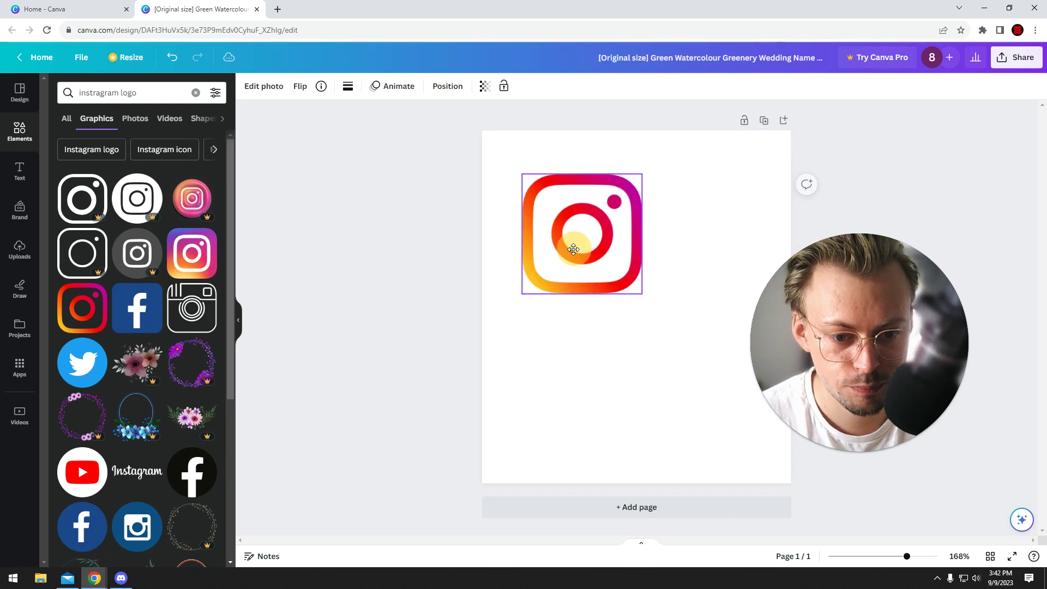
{"action": "left_click", "coordinate": [107, 92]}
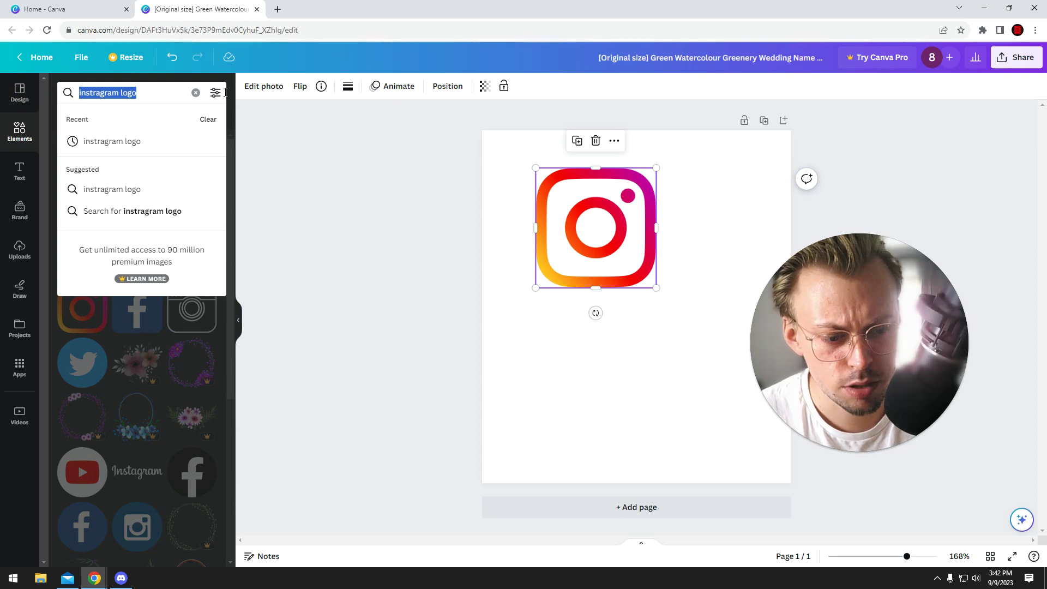
{"action": "type", "text": "chart"}
- Search Elements for 'chart' and show only the Charts results
{"action": "key", "text": "Return"}
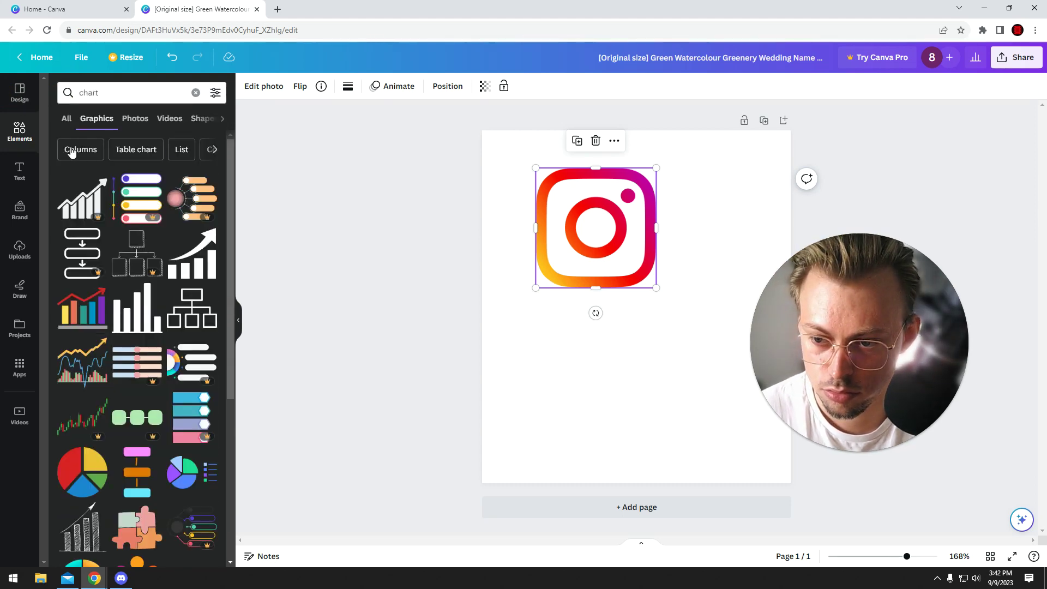
{"action": "left_click", "coordinate": [66, 121]}
{"action": "left_click", "coordinate": [210, 178]}
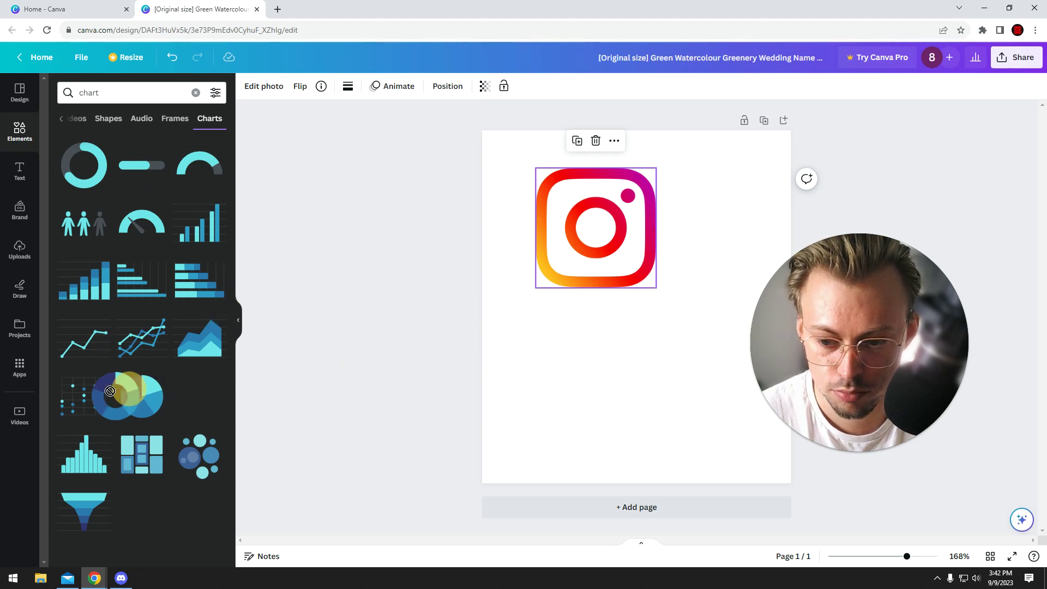
- Place and shrink a pie chart on the page, then delete it
{"action": "left_click_drag", "start_coordinate": [129, 406], "coordinate": [570, 357]}
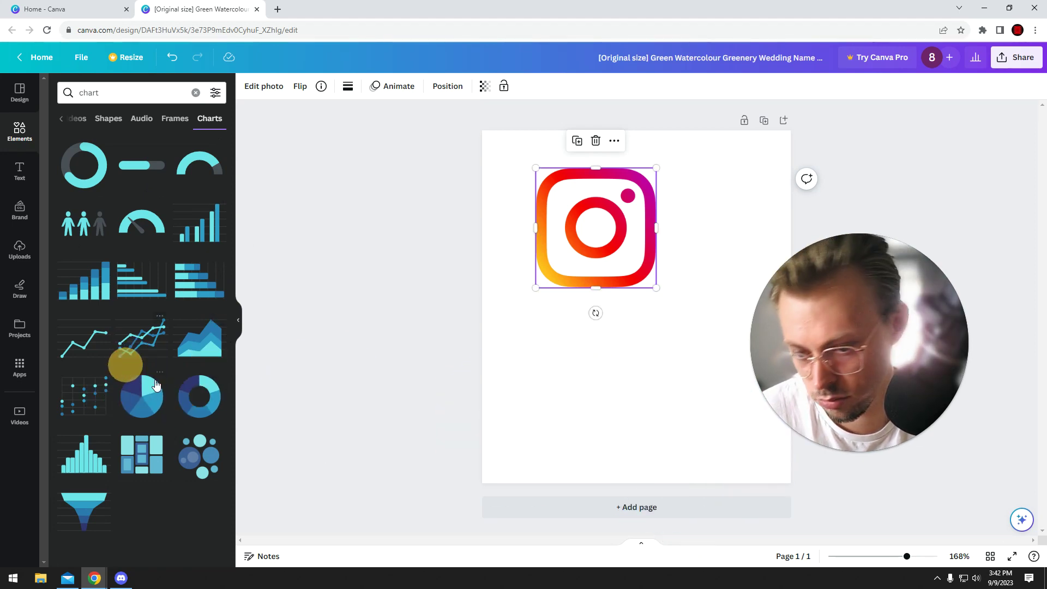
{"action": "left_click_drag", "start_coordinate": [142, 396], "coordinate": [634, 350]}
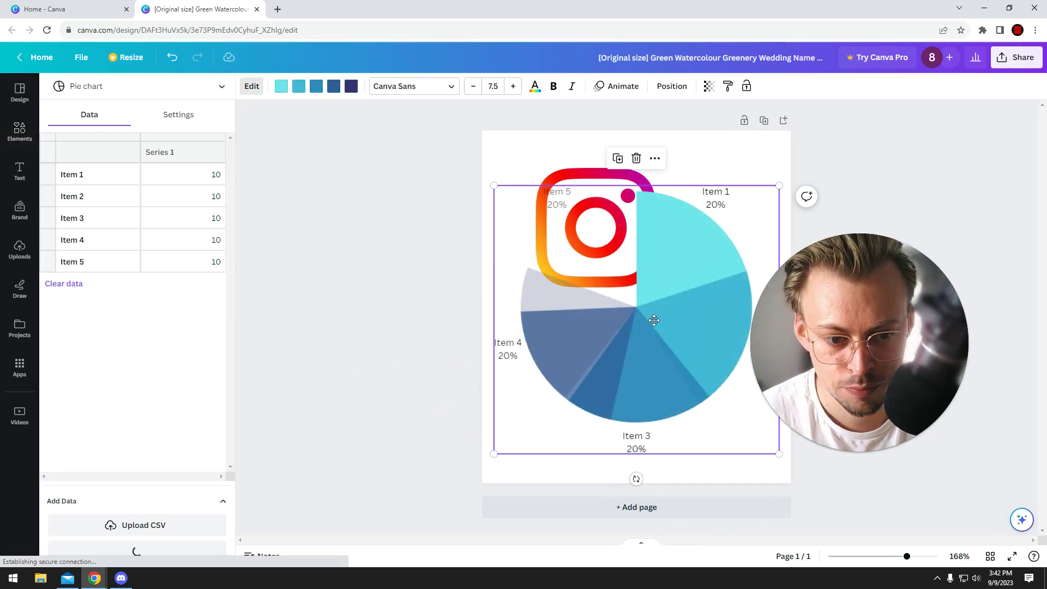
{"action": "left_click_drag", "start_coordinate": [483, 194], "coordinate": [610, 332]}
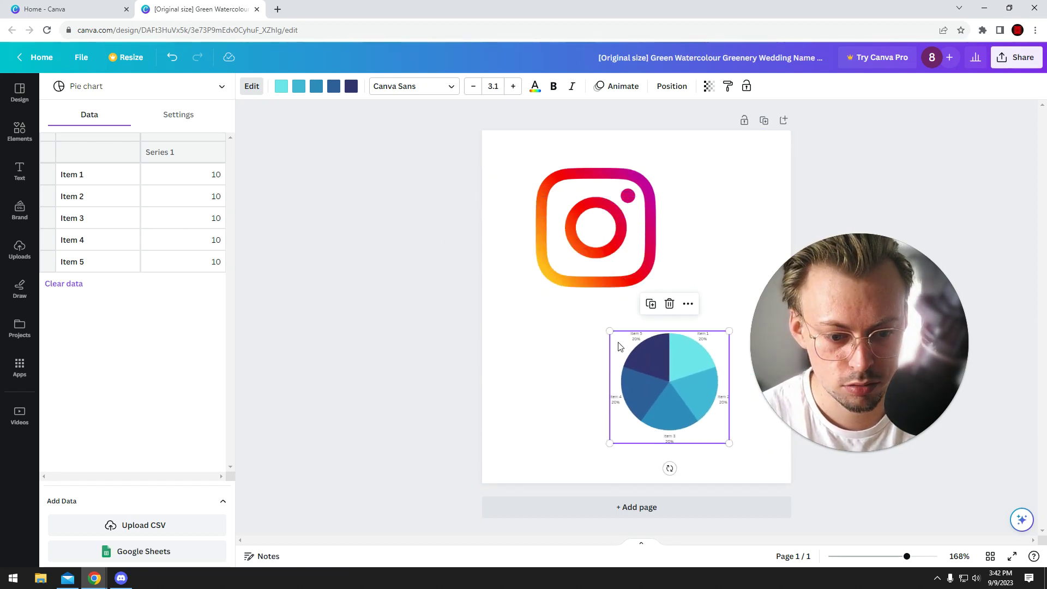
{"action": "key", "text": "Delete"}
{"action": "left_click", "coordinate": [564, 252]}
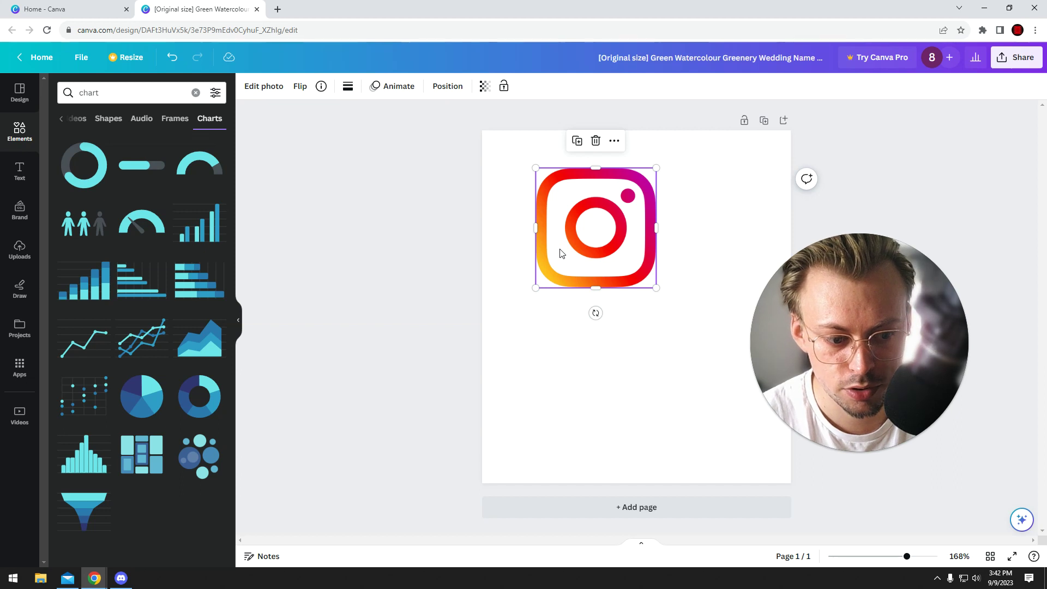
- Clear the chart search and open the Apps directory's search
{"action": "left_click", "coordinate": [195, 92]}
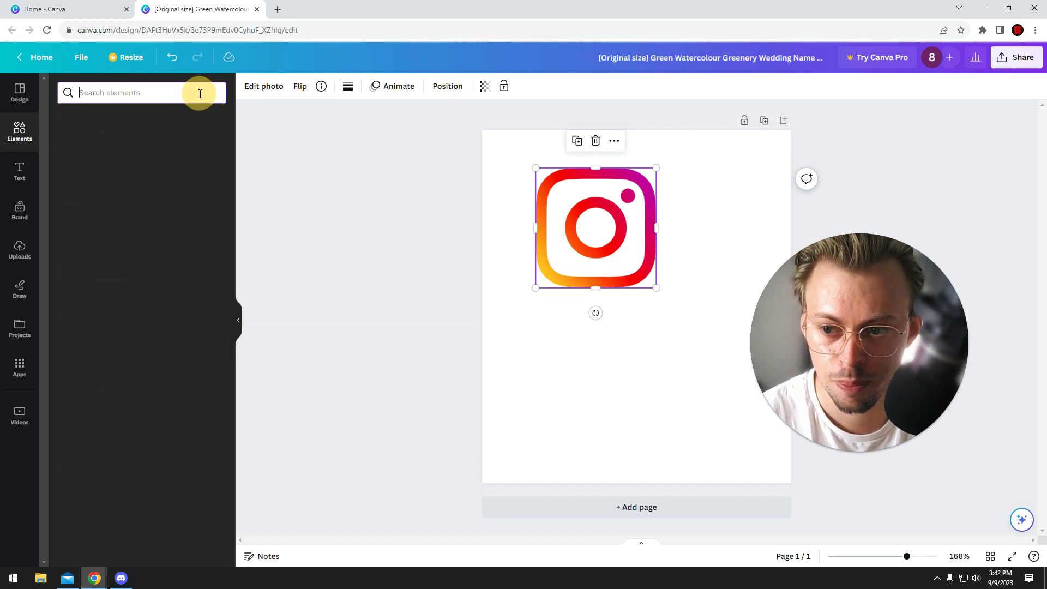
{"action": "left_click", "coordinate": [20, 366]}
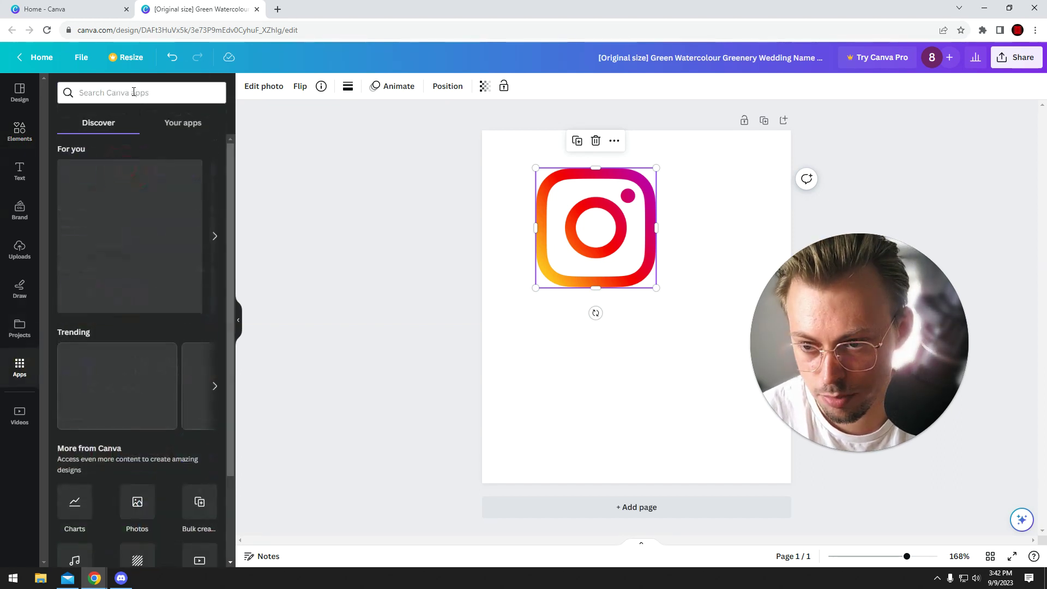
{"action": "left_click", "coordinate": [133, 91]}
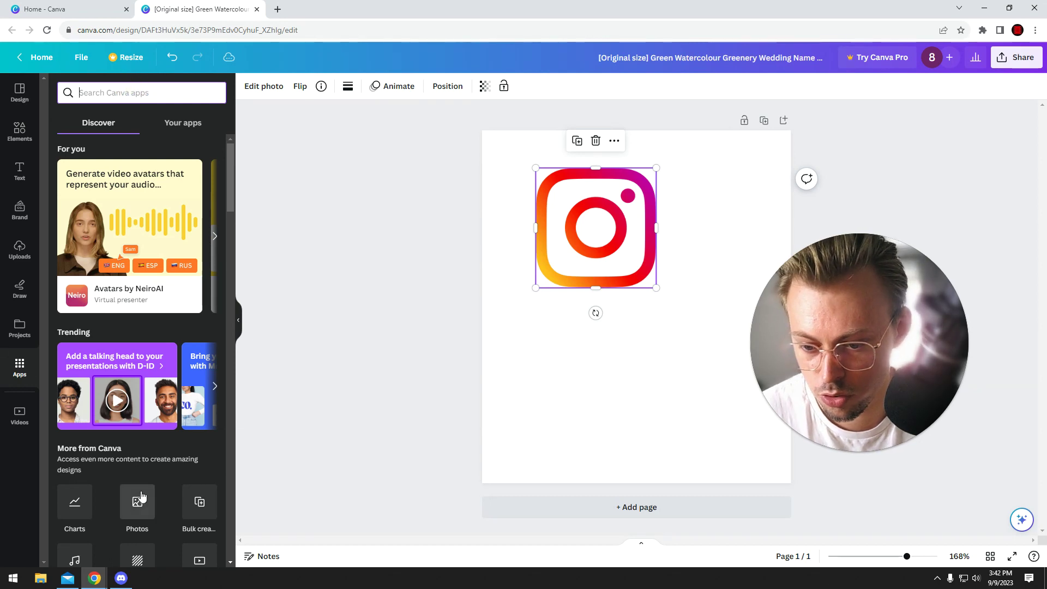
- Browse the photo library, then return to Apps and the Elements library
{"action": "left_click", "coordinate": [139, 501]}
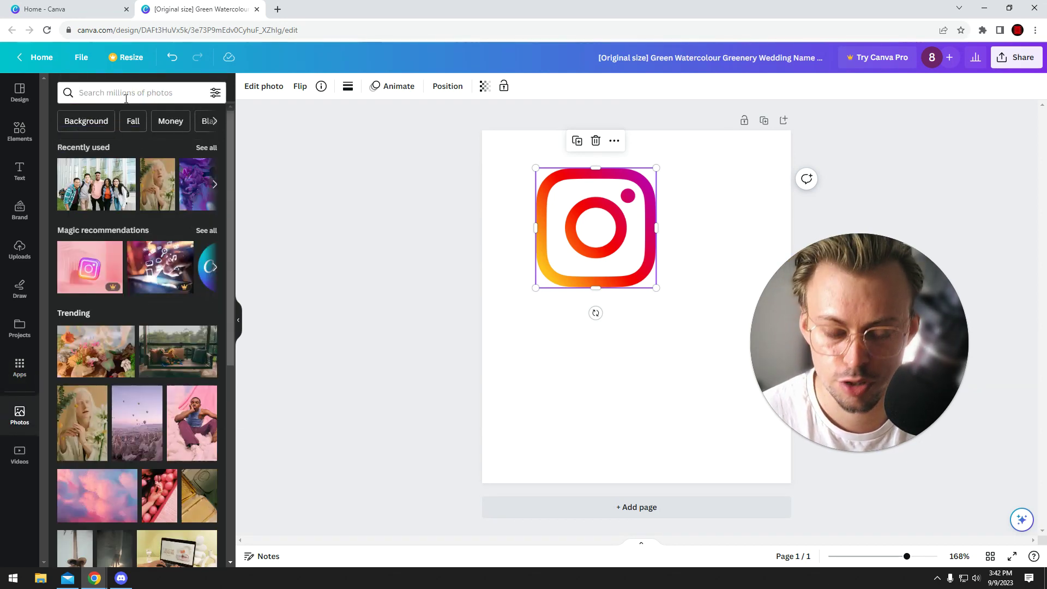
{"action": "left_click", "coordinate": [127, 92]}
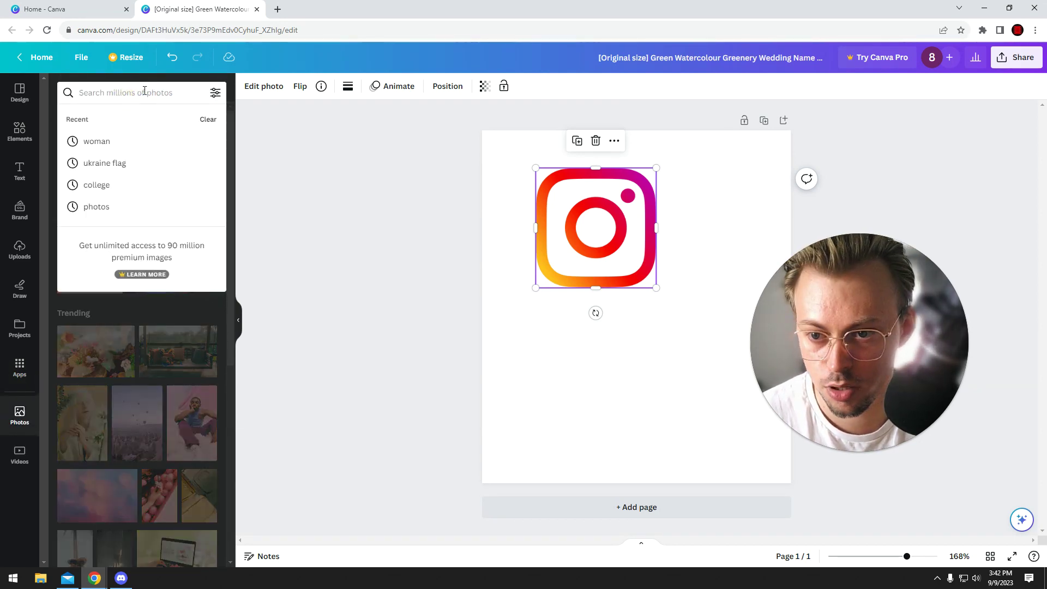
{"action": "left_click", "coordinate": [56, 250]}
{"action": "left_click", "coordinate": [22, 365]}
{"action": "scroll", "coordinate": [159, 320], "scroll_direction": "down", "scroll_amount": 3}
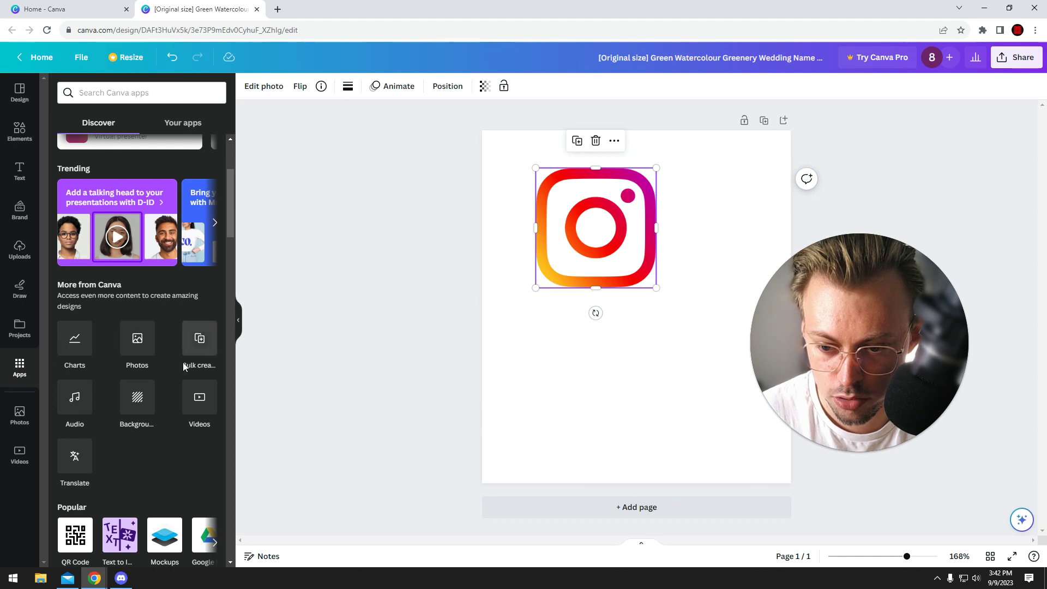
{"action": "scroll", "coordinate": [183, 368], "scroll_direction": "down", "scroll_amount": 5}
{"action": "scroll", "coordinate": [164, 368], "scroll_direction": "down", "scroll_amount": 5}
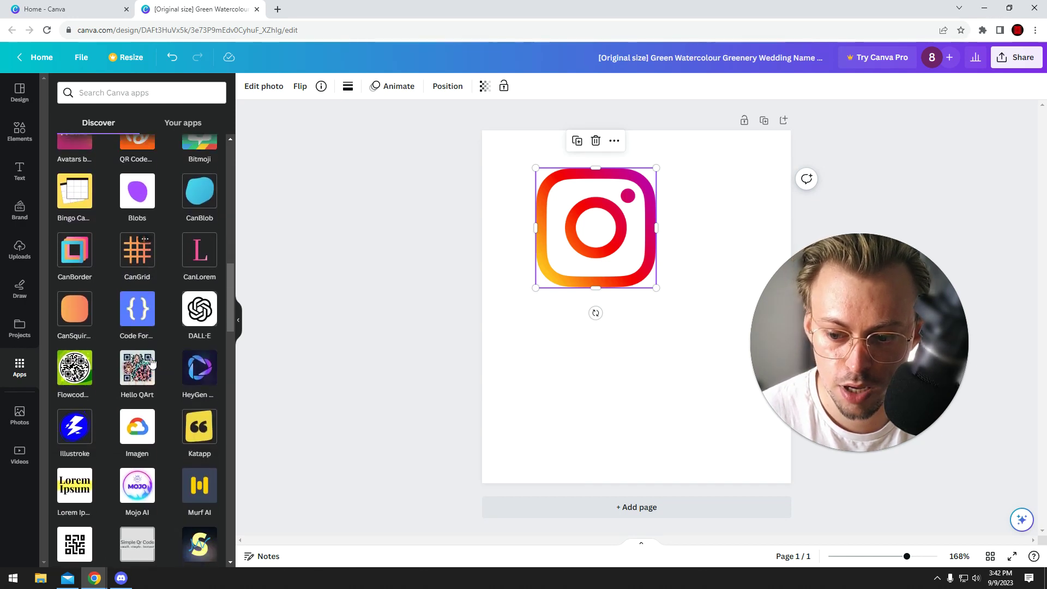
{"action": "scroll", "coordinate": [152, 359], "scroll_direction": "down", "scroll_amount": 3}
{"action": "scroll", "coordinate": [170, 363], "scroll_direction": "up", "scroll_amount": 5}
{"action": "scroll", "coordinate": [110, 251], "scroll_direction": "up", "scroll_amount": 3}
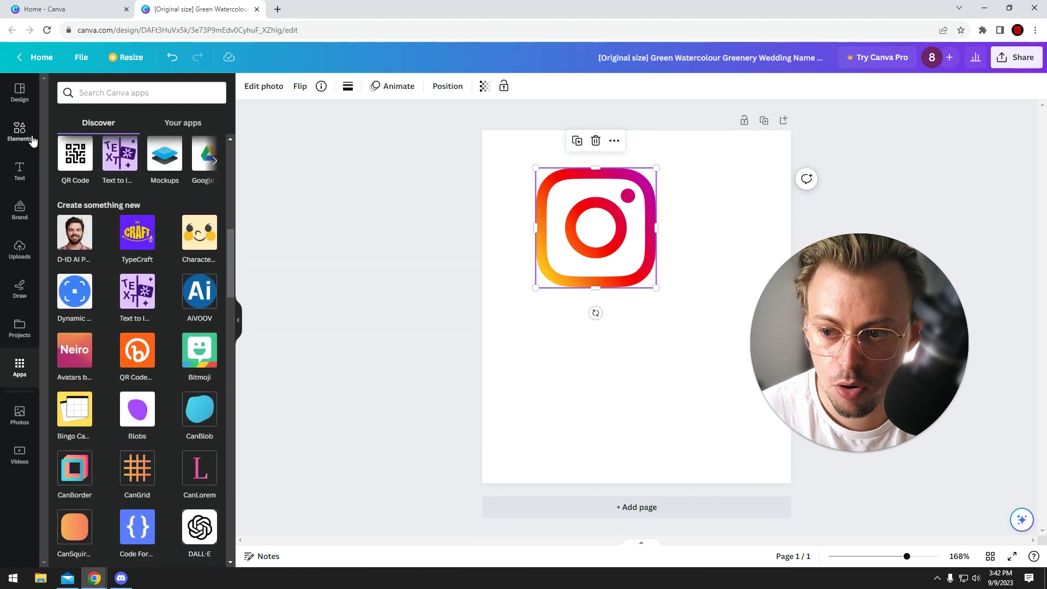
{"action": "left_click", "coordinate": [19, 131]}
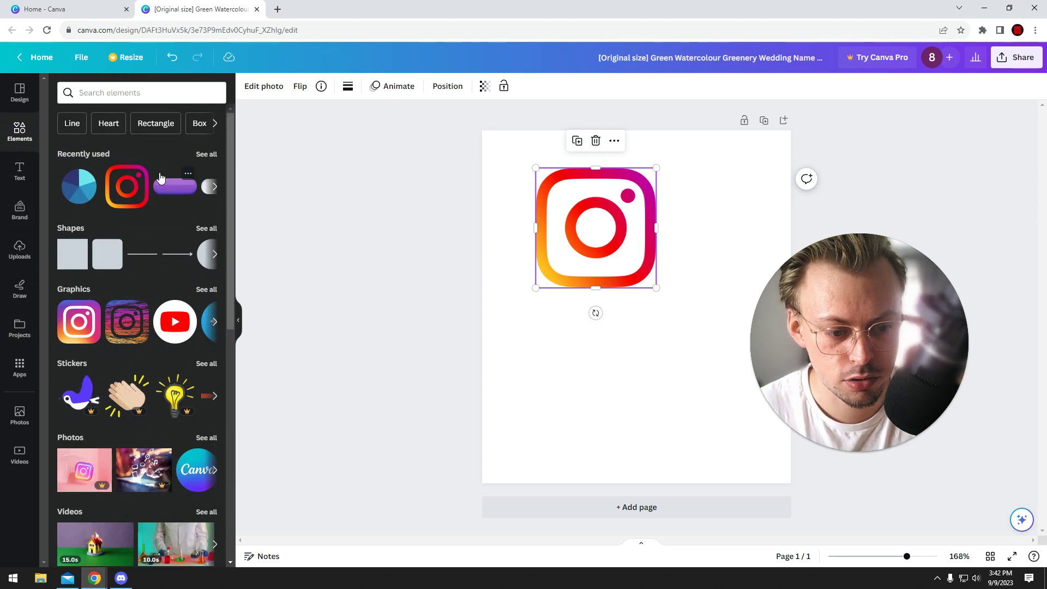
{"action": "scroll", "coordinate": [89, 394], "scroll_direction": "down", "scroll_amount": 3}
{"action": "scroll", "coordinate": [153, 446], "scroll_direction": "up", "scroll_amount": 3}
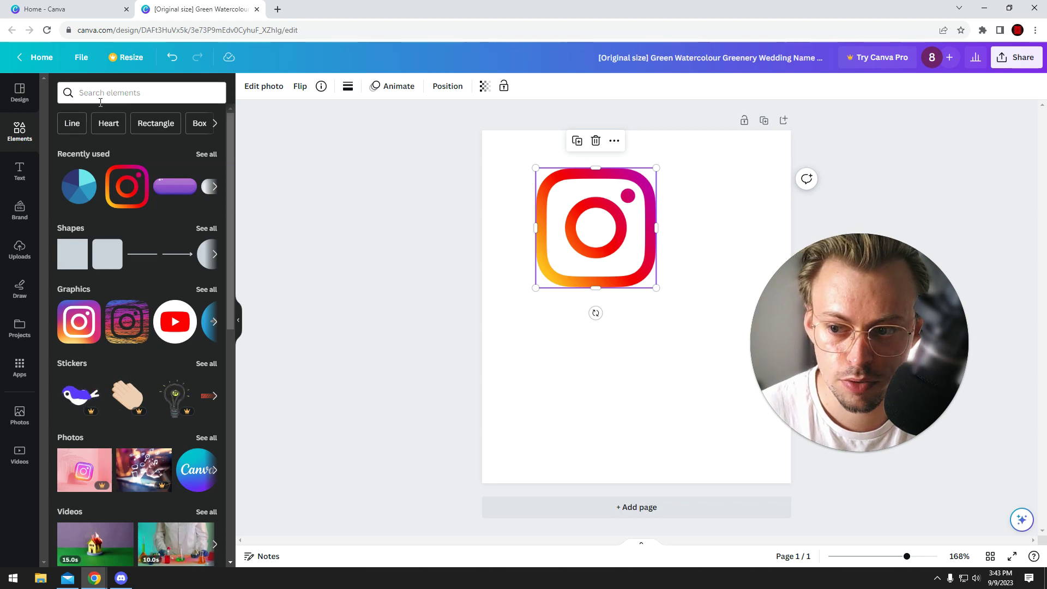
- Search Elements for 'Line' and browse the line shapes and graphics
{"action": "left_click", "coordinate": [72, 123]}
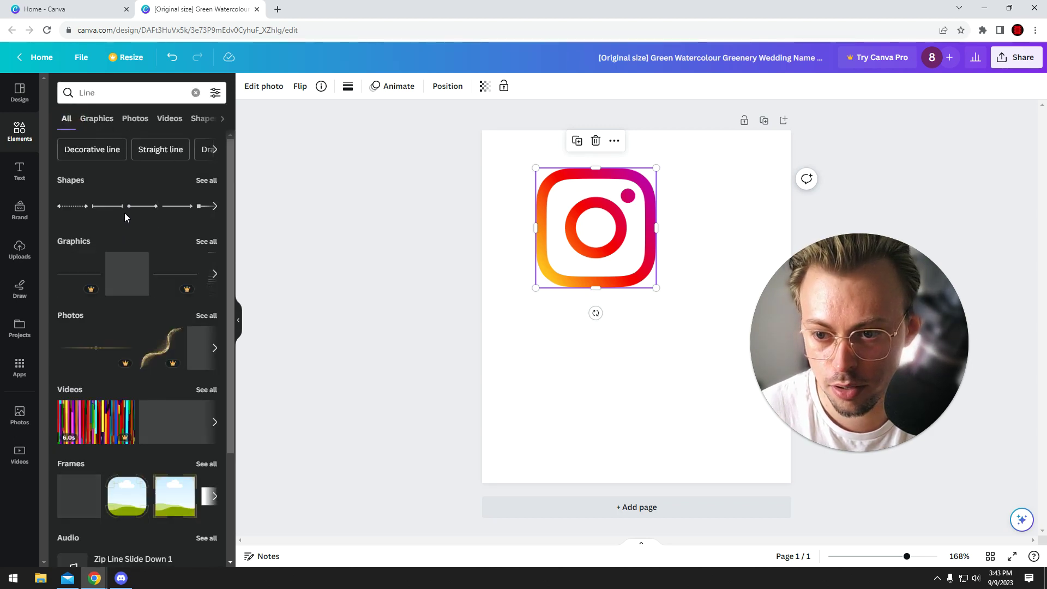
{"action": "scroll", "coordinate": [146, 315], "scroll_direction": "down", "scroll_amount": 3}
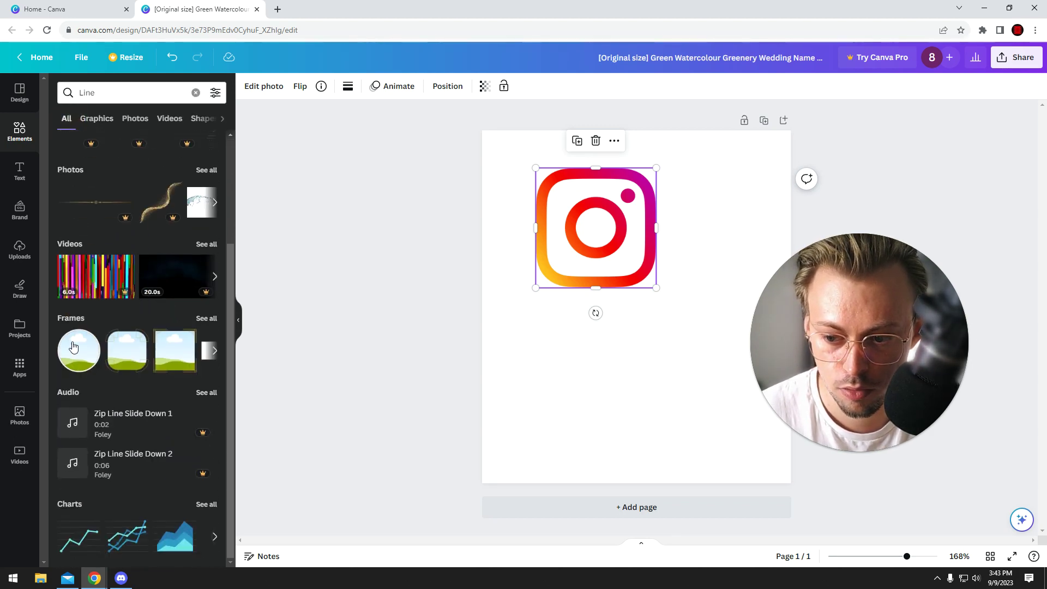
{"action": "left_click_drag", "start_coordinate": [819, 323], "coordinate": [710, 327]}
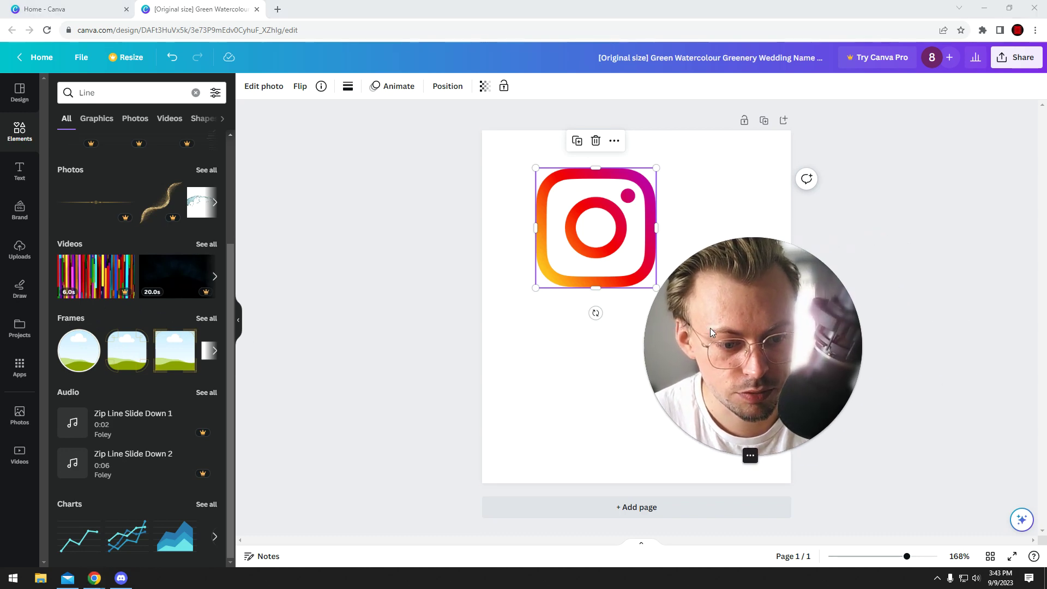